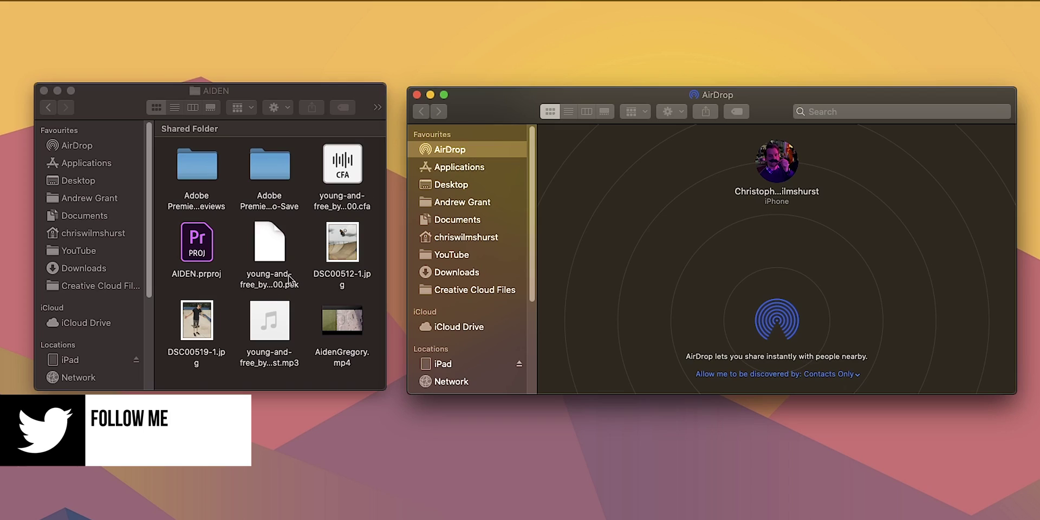
pyautogui.moveTo(342, 322)
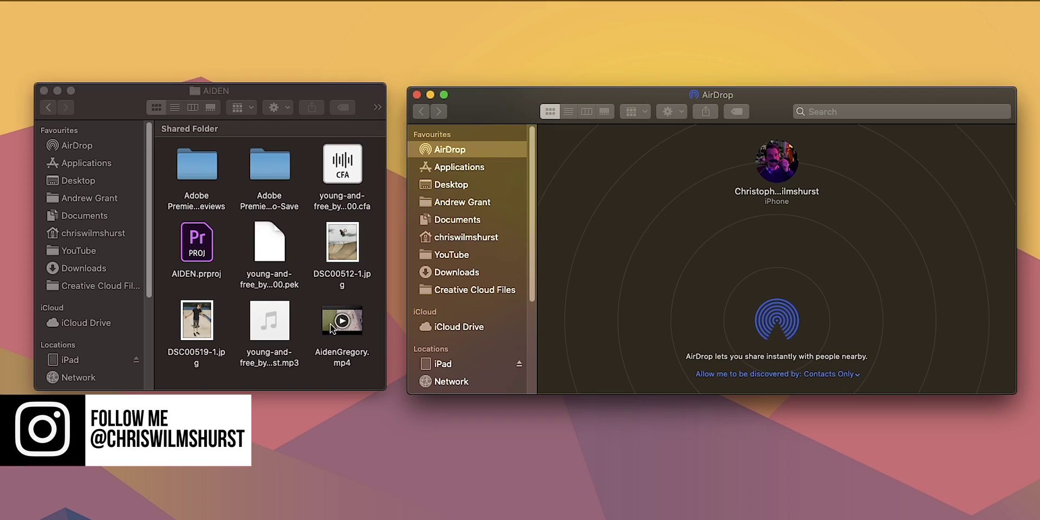
pyautogui.moveTo(331, 327); pyautogui.dragTo(764, 165)
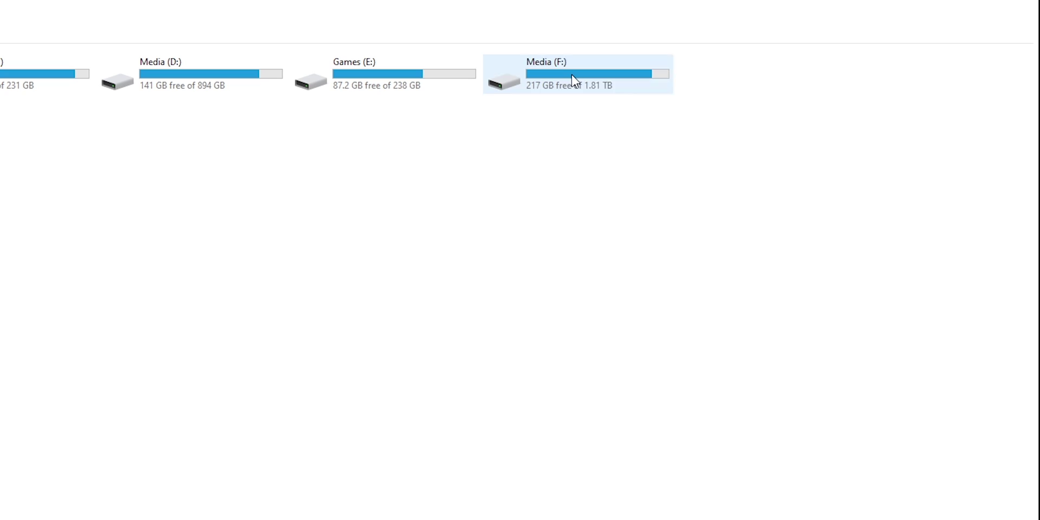
# Turn on Advanced Sharing for the Media (F:) drive, sharing it as F.
pyautogui.rightClick(572, 75)
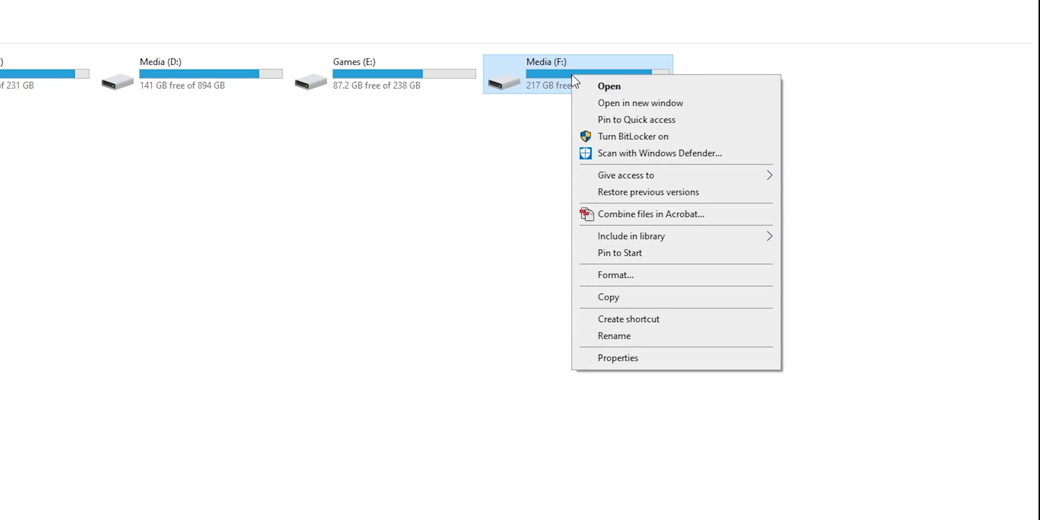
pyautogui.click(641, 358)
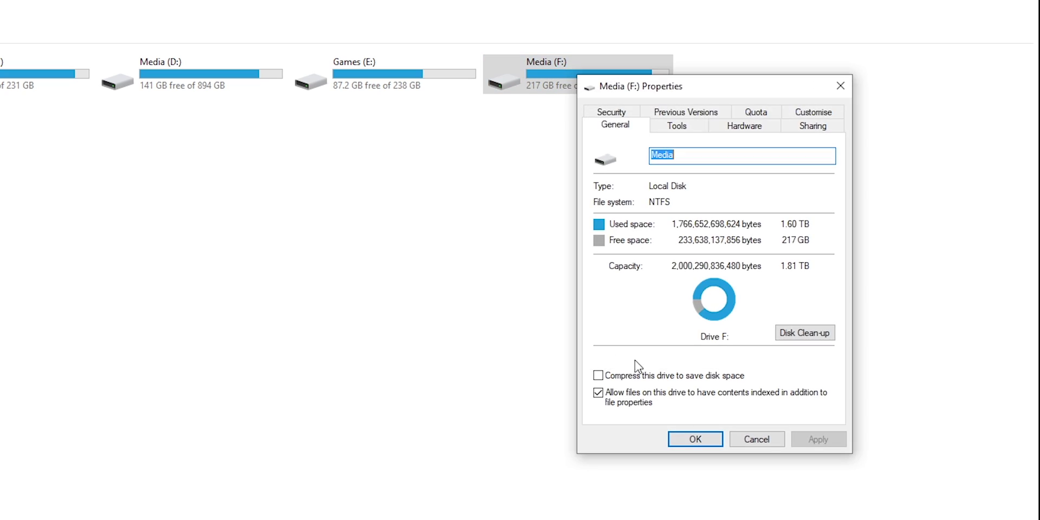
pyautogui.click(826, 127)
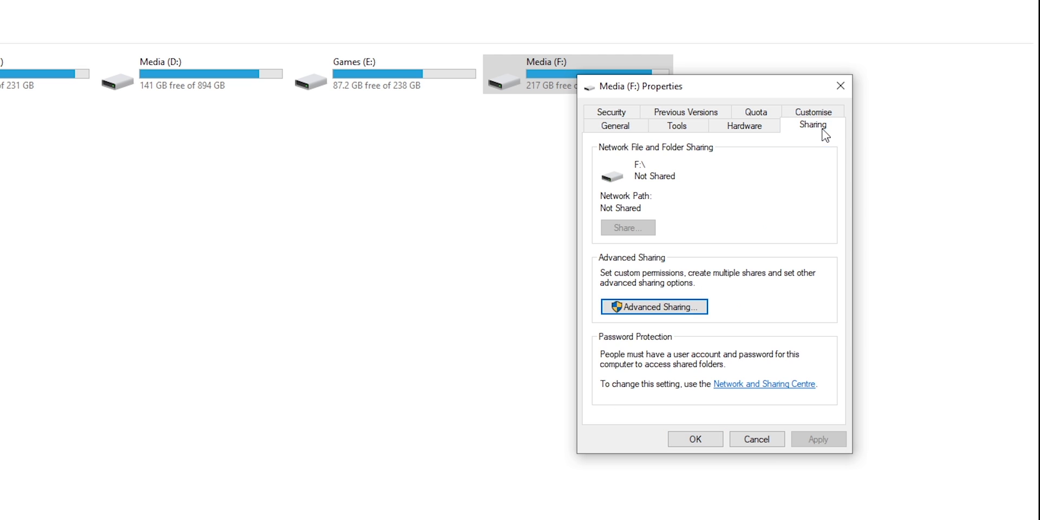
pyautogui.click(671, 307)
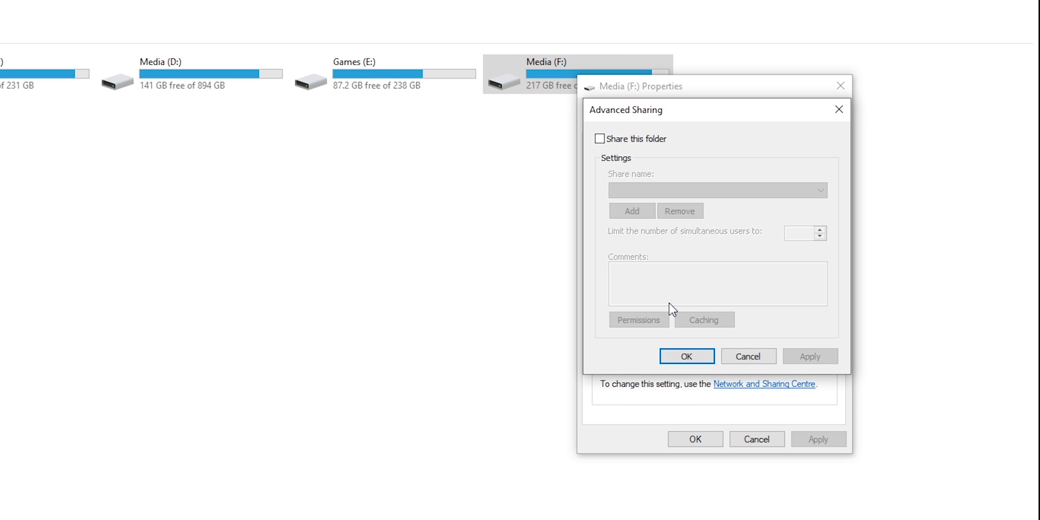
pyautogui.click(614, 141)
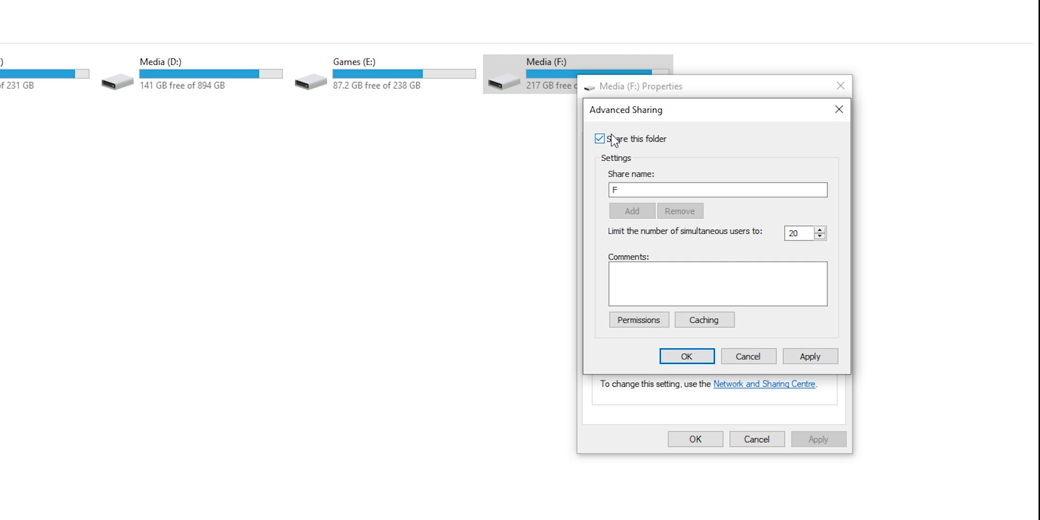
# Add the user's account to the F share permissions with Full Control and apply the sharing settings.
pyautogui.click(639, 321)
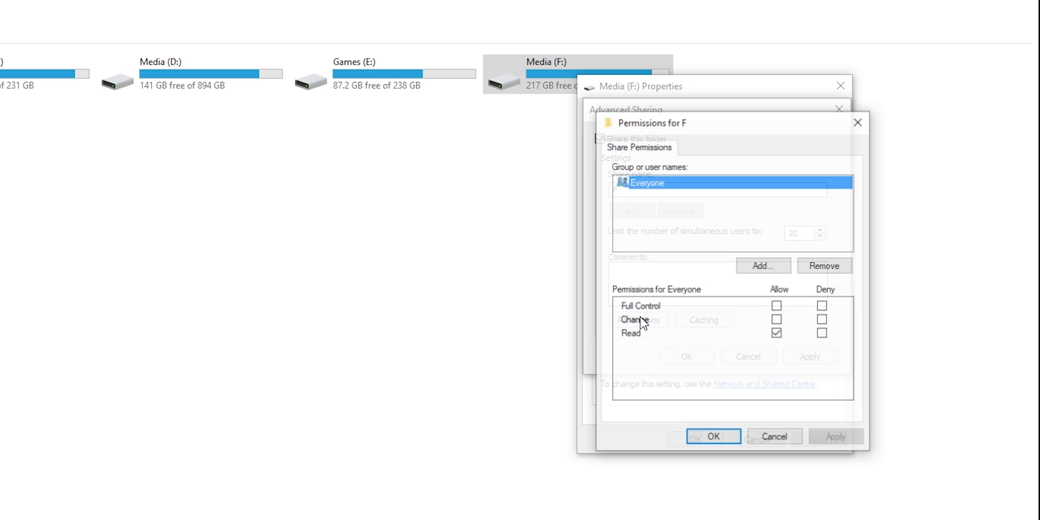
pyautogui.click(764, 266)
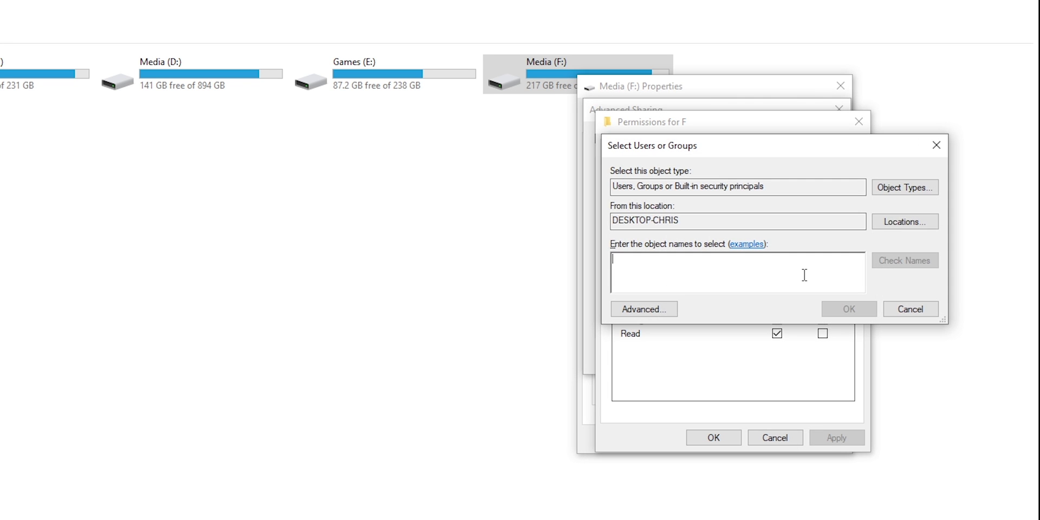
pyautogui.write('Chris')
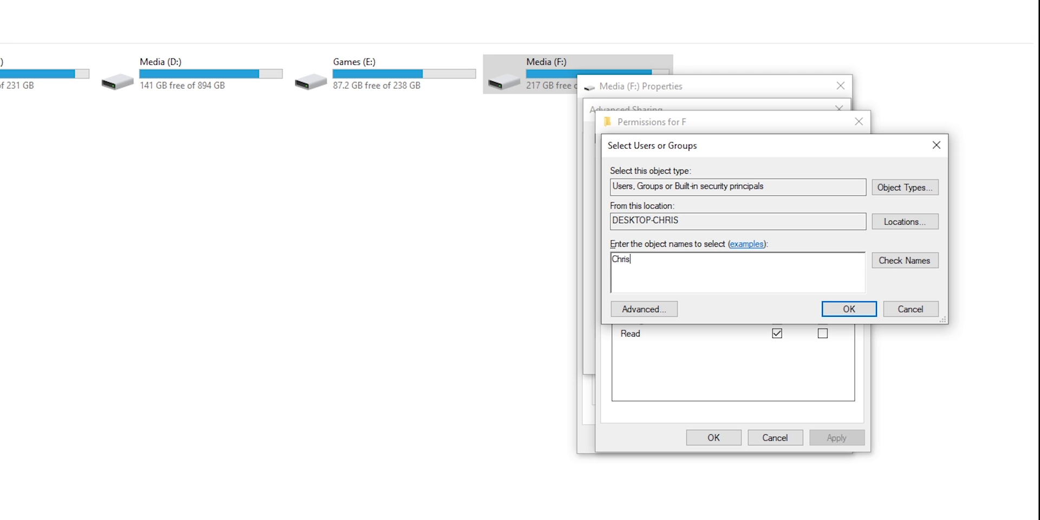
pyautogui.click(843, 308)
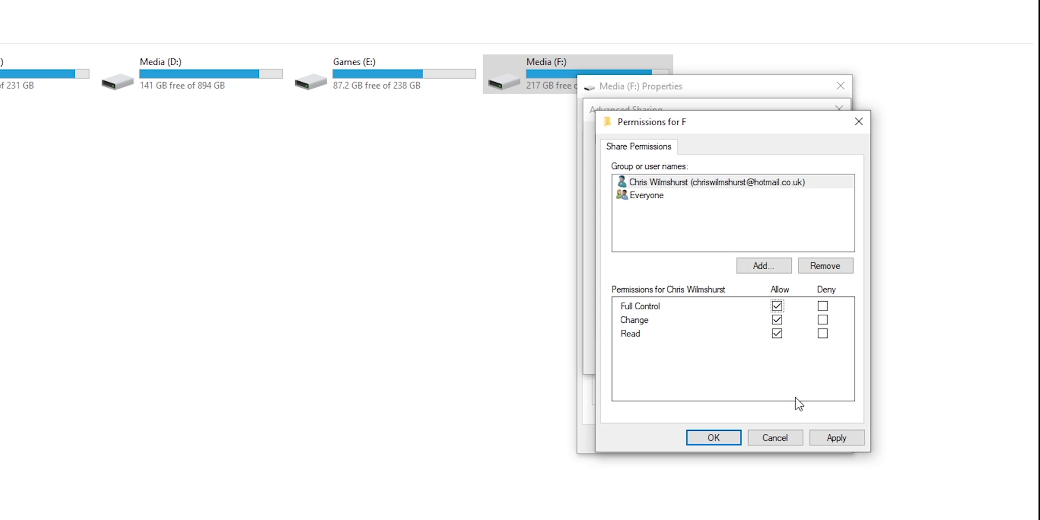
pyautogui.click(836, 439)
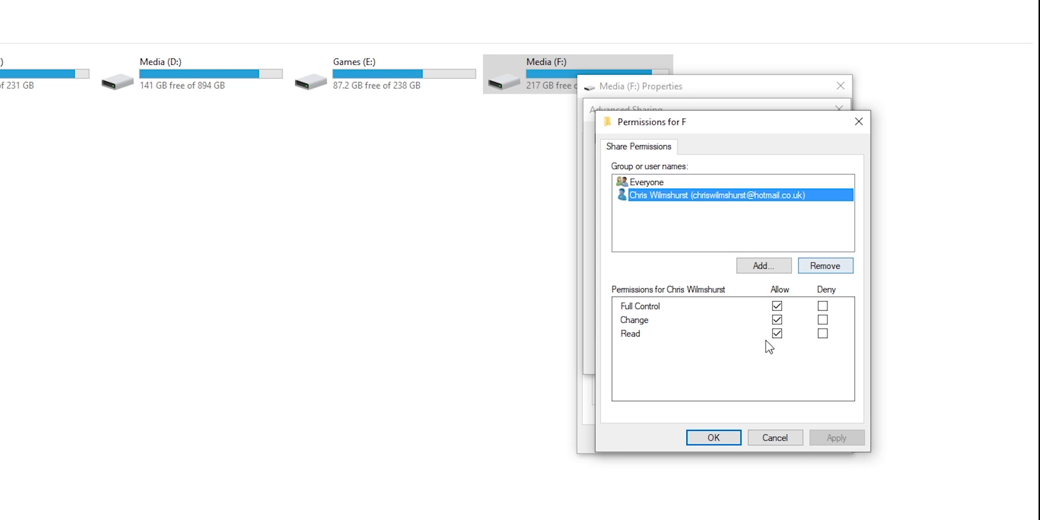
pyautogui.click(715, 437)
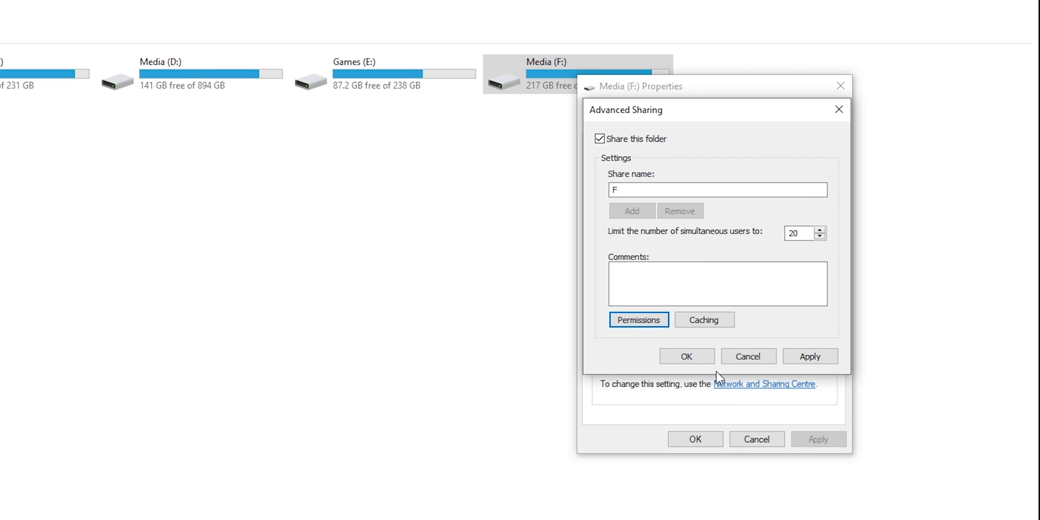
pyautogui.click(805, 358)
pyautogui.click(688, 357)
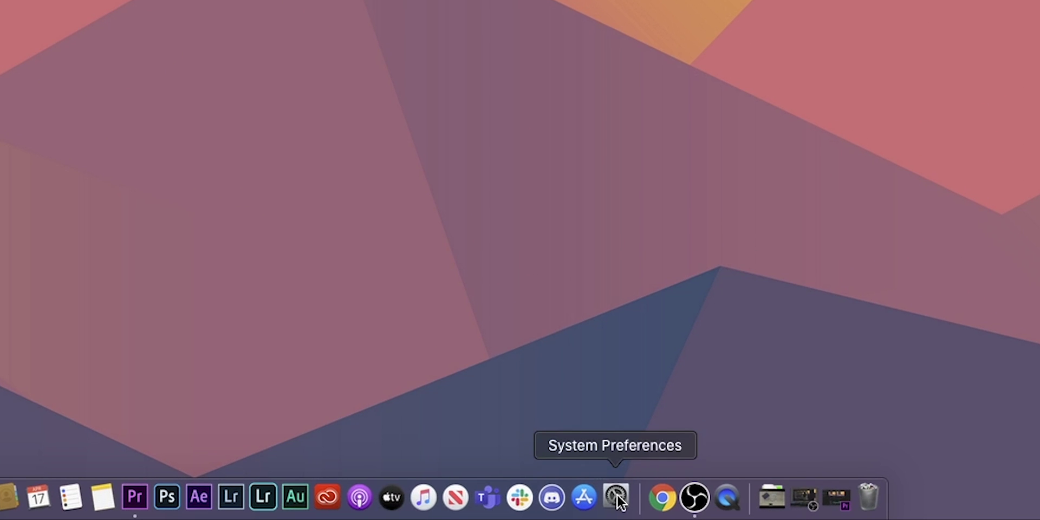
# Tick File Sharing in the Sharing preferences and add the YouTube folder under Shared Folders.
pyautogui.click(616, 497)
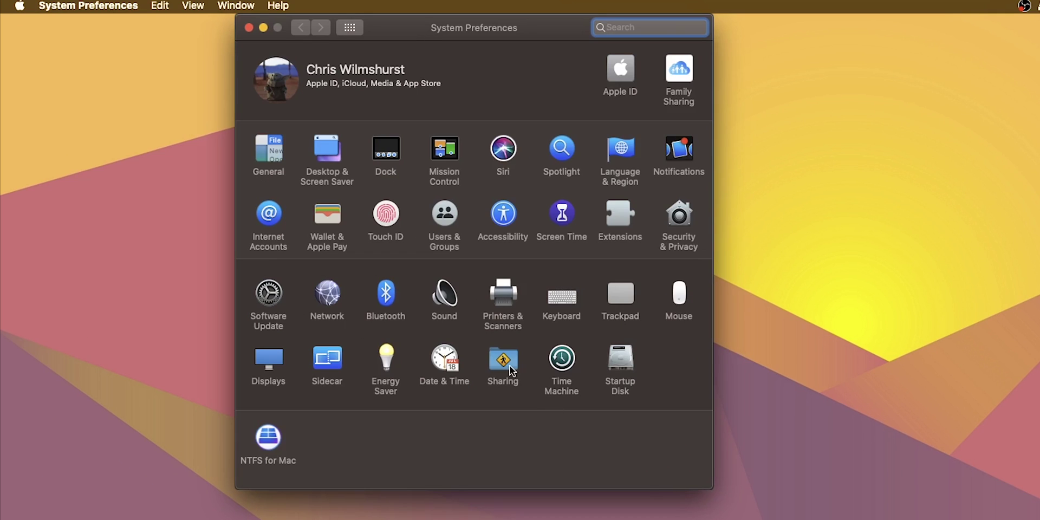
pyautogui.click(504, 360)
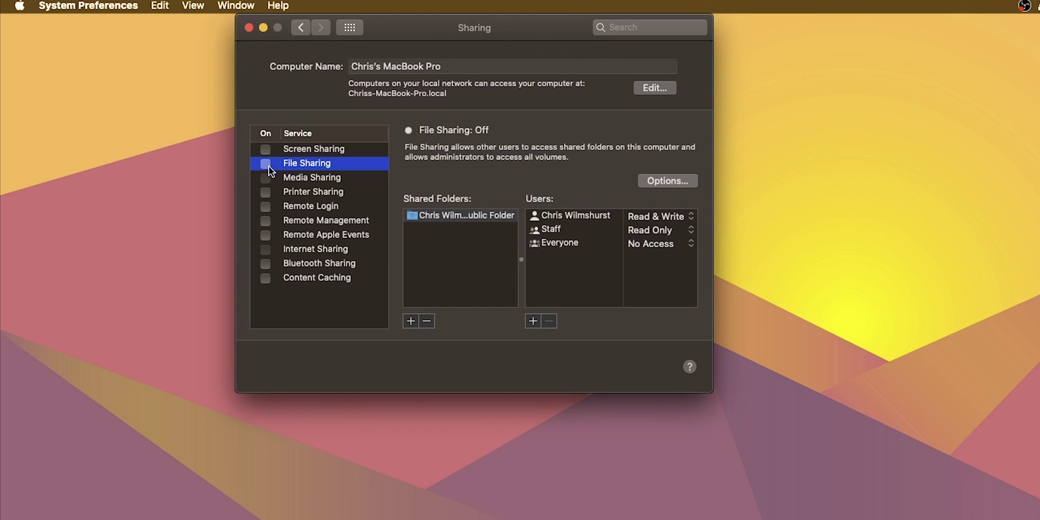
pyautogui.click(266, 164)
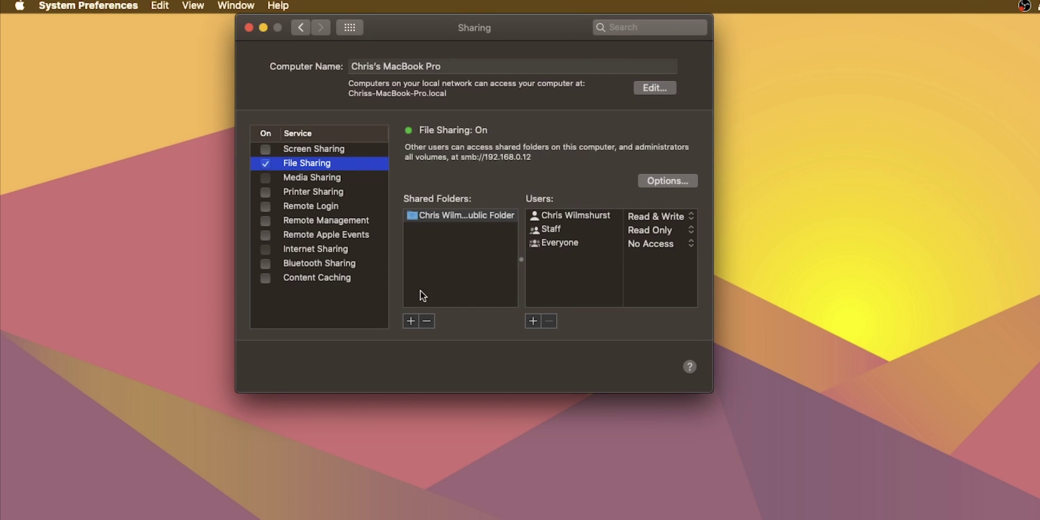
pyautogui.click(412, 319)
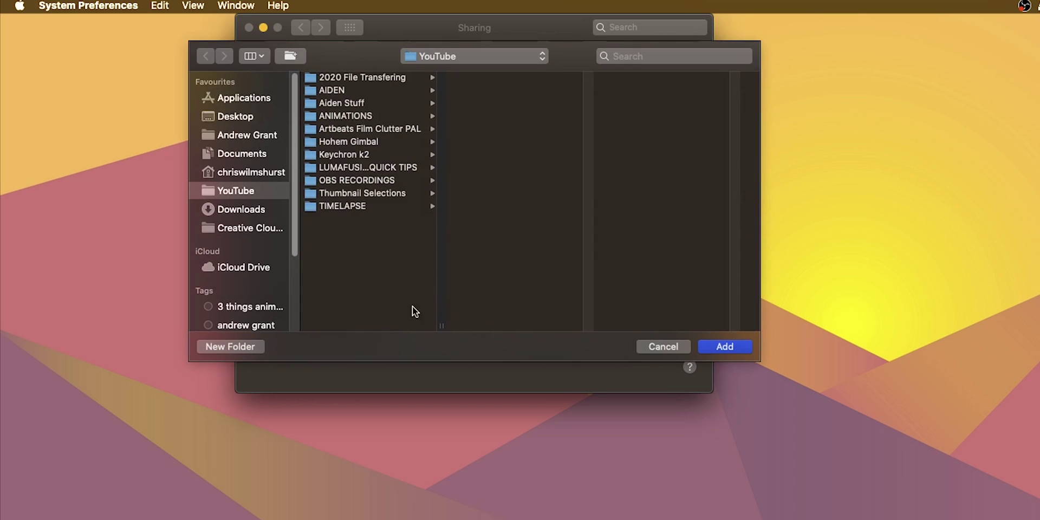
pyautogui.click(721, 345)
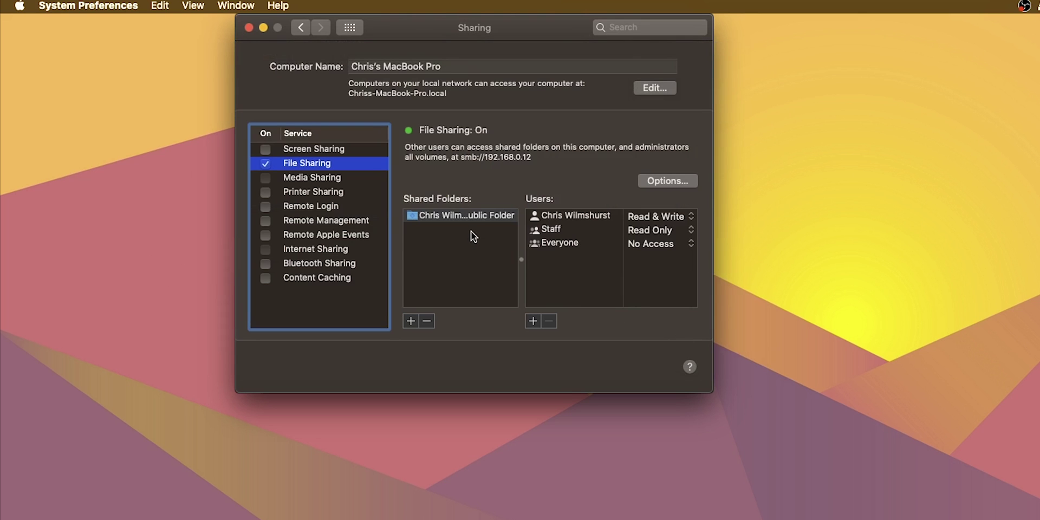
pyautogui.click(470, 230)
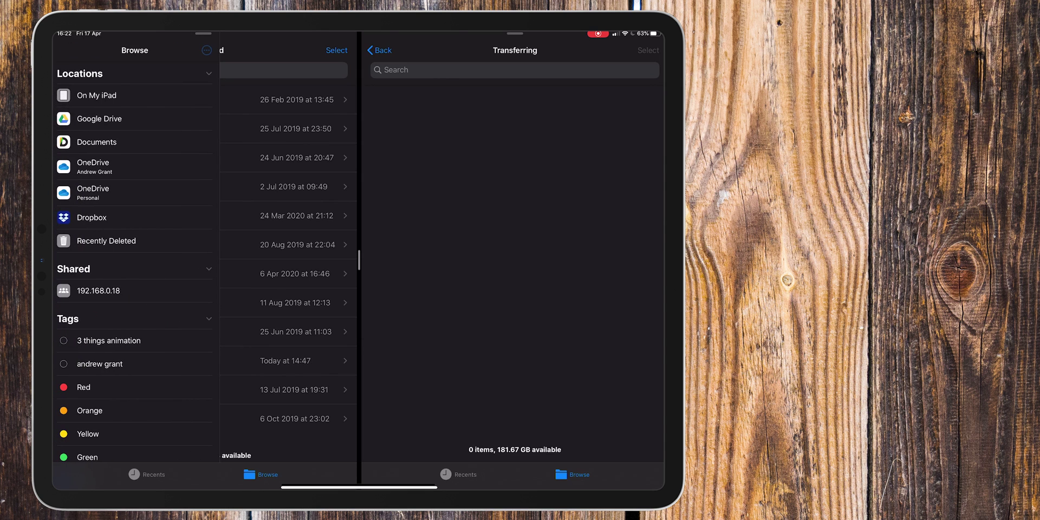
# Choose Connect to Server from the Browse sidebar's … menu.
pyautogui.click(207, 50)
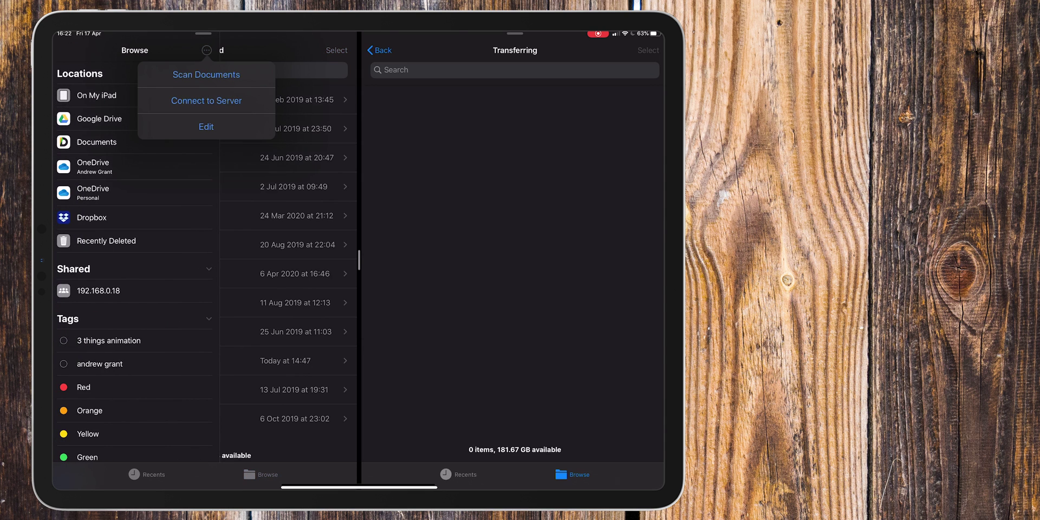
pyautogui.click(207, 100)
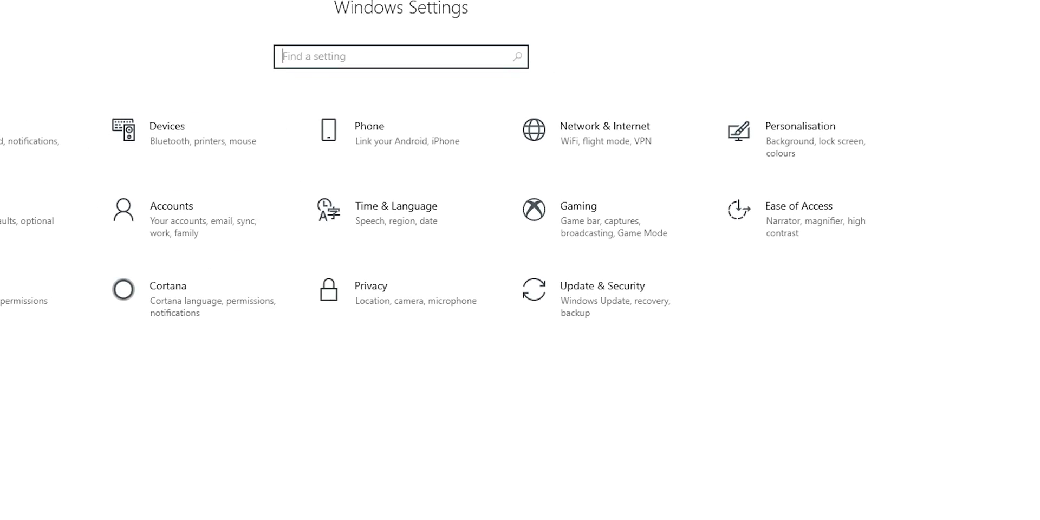
# Go to Network & Internet and view the PC's network properties to read its address.
pyautogui.click(486, 155)
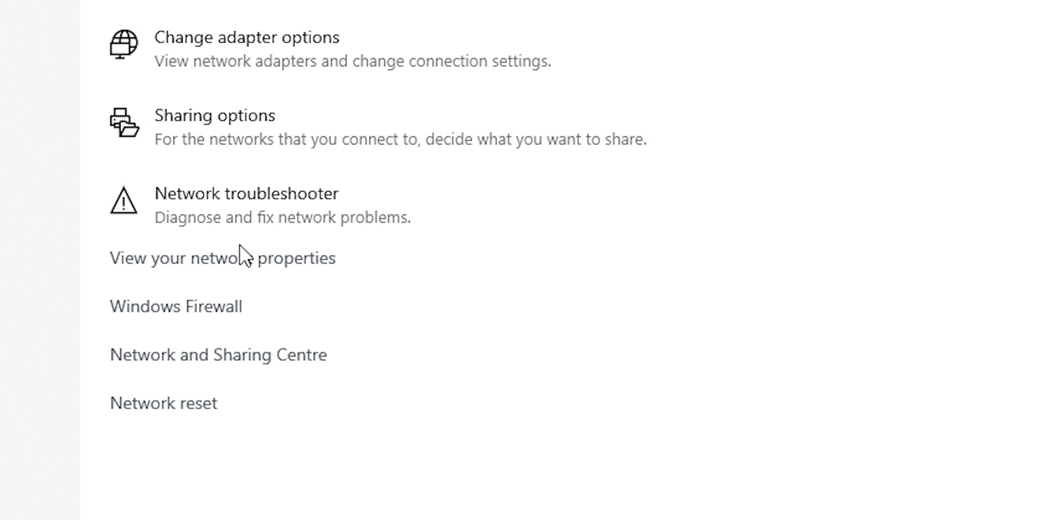
pyautogui.click(230, 265)
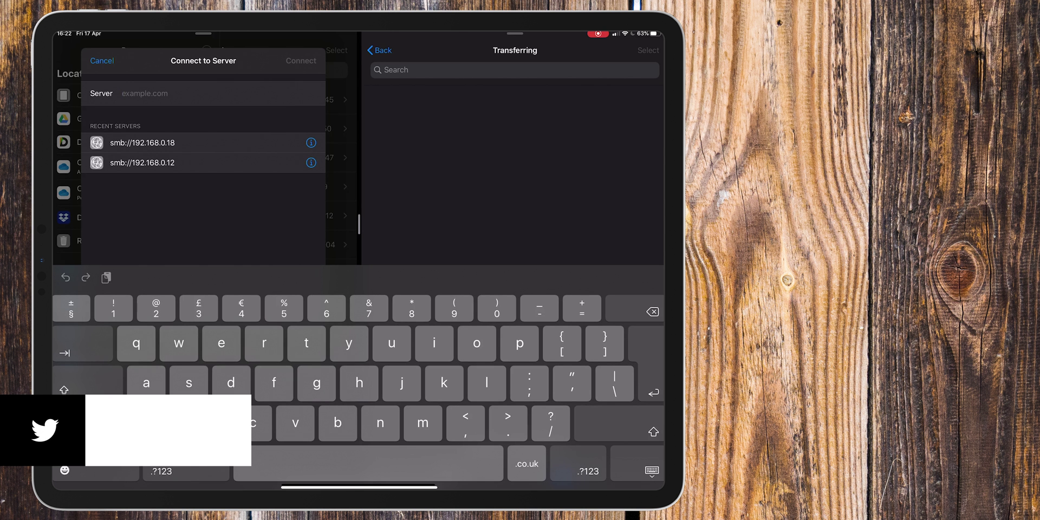
# Sign in to smb://192.168.0.12, copy DSC00512-1 from YouTube > AIDEN into Transferring, and preview it.
pyautogui.press('Return')
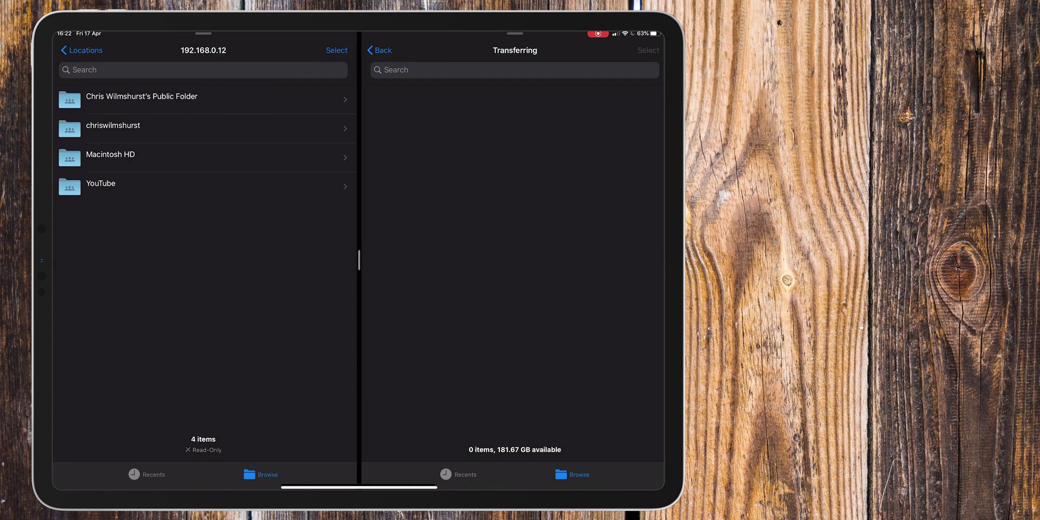
pyautogui.click(101, 184)
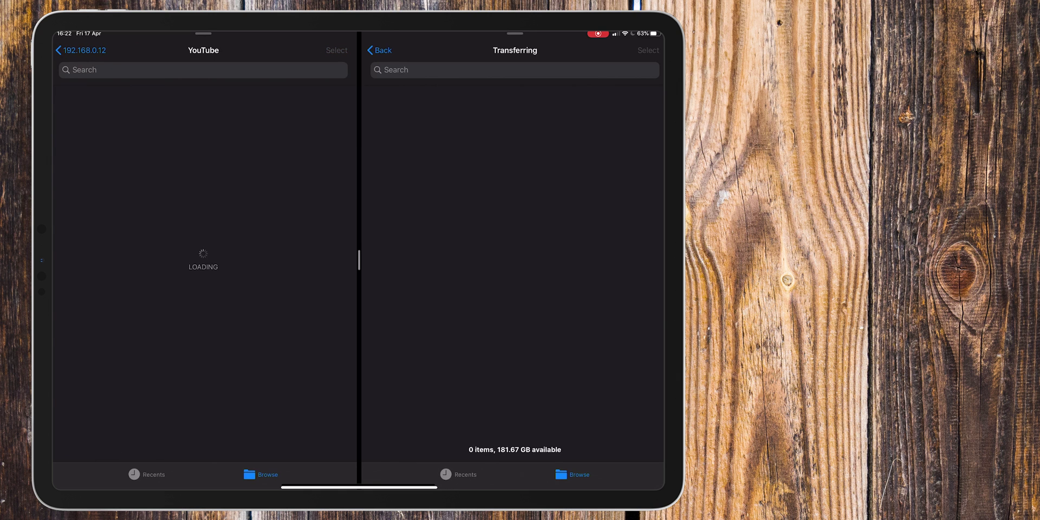
pyautogui.click(97, 129)
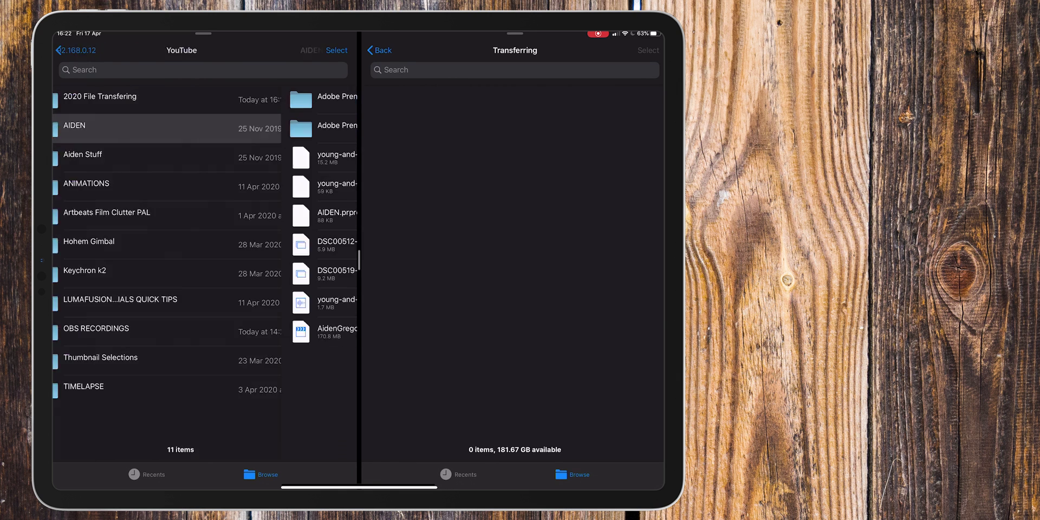
pyautogui.moveTo(73, 245); pyautogui.dragTo(436, 162)
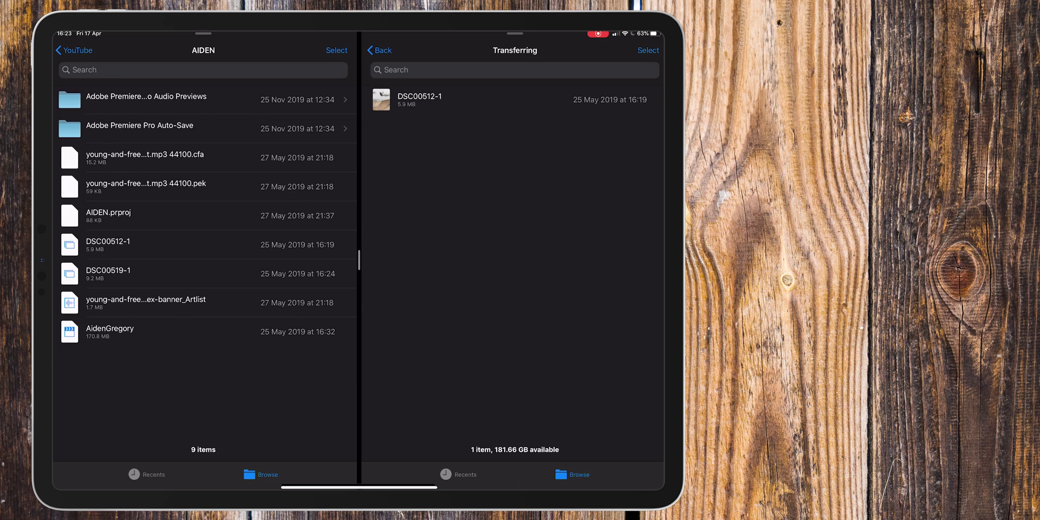
pyautogui.click(420, 100)
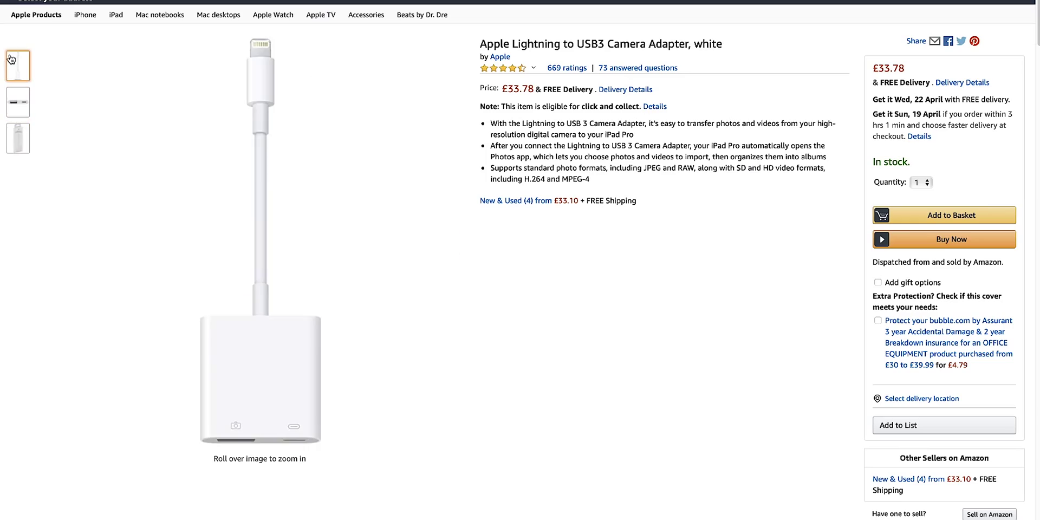
# Show the adapter's second thumbnail, the close-up of its ports.
pyautogui.moveTo(17, 98)
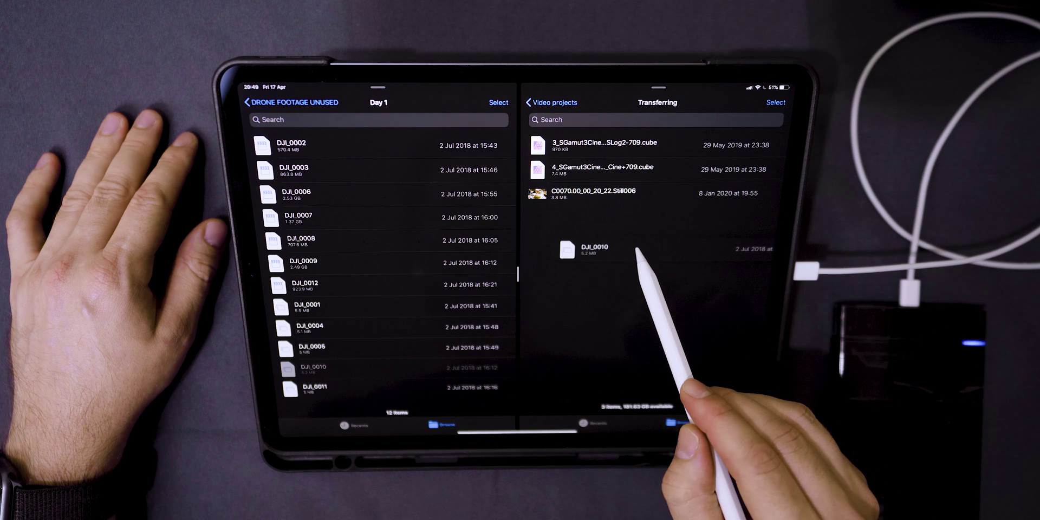
# Drag DJI_0010 from the Day 1 pane into the Transferring pane with Apple Pencil.
pyautogui.moveTo(637, 247); pyautogui.dragTo(588, 245)
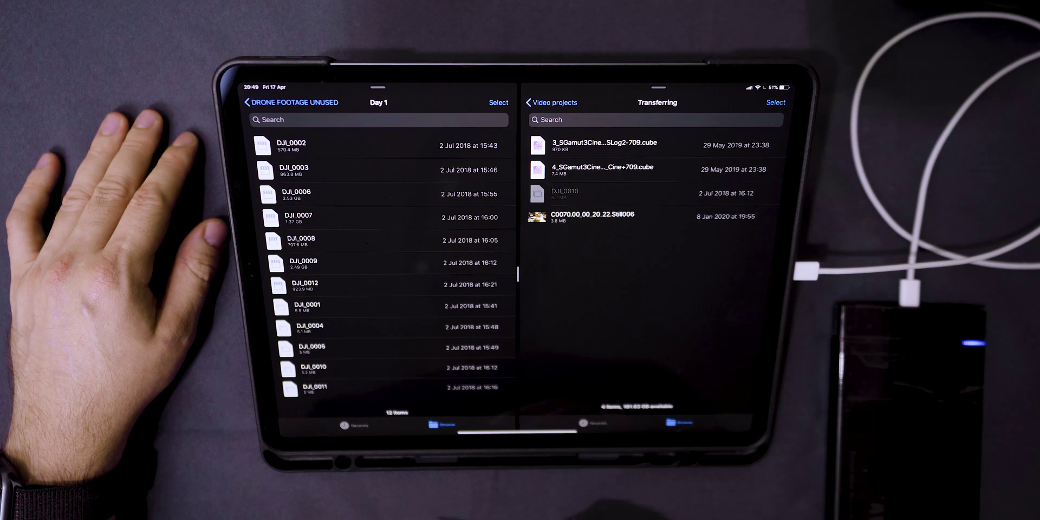